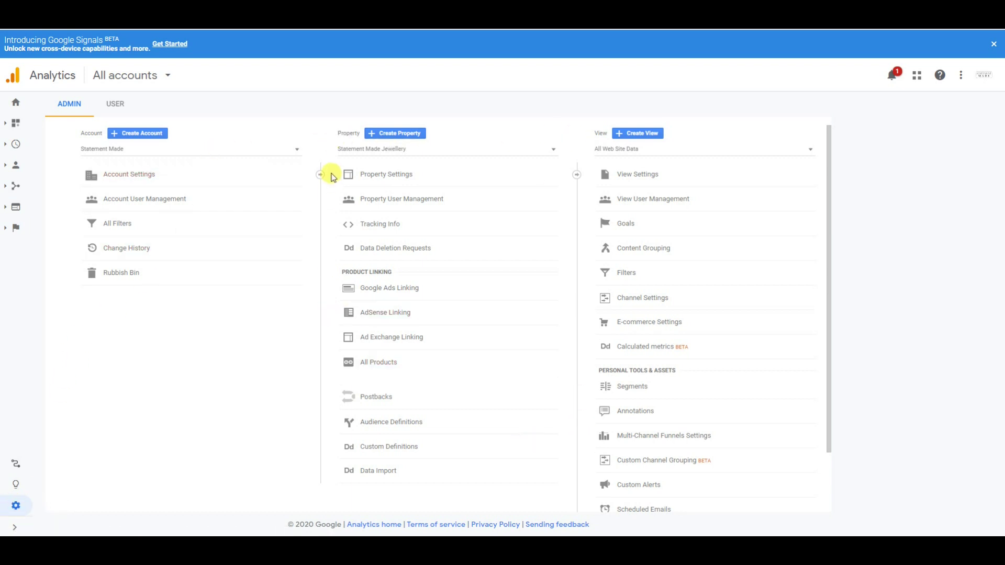
Create a new account named 'etsy shop' that measures Web, continuing to property setup.
click(147, 135)
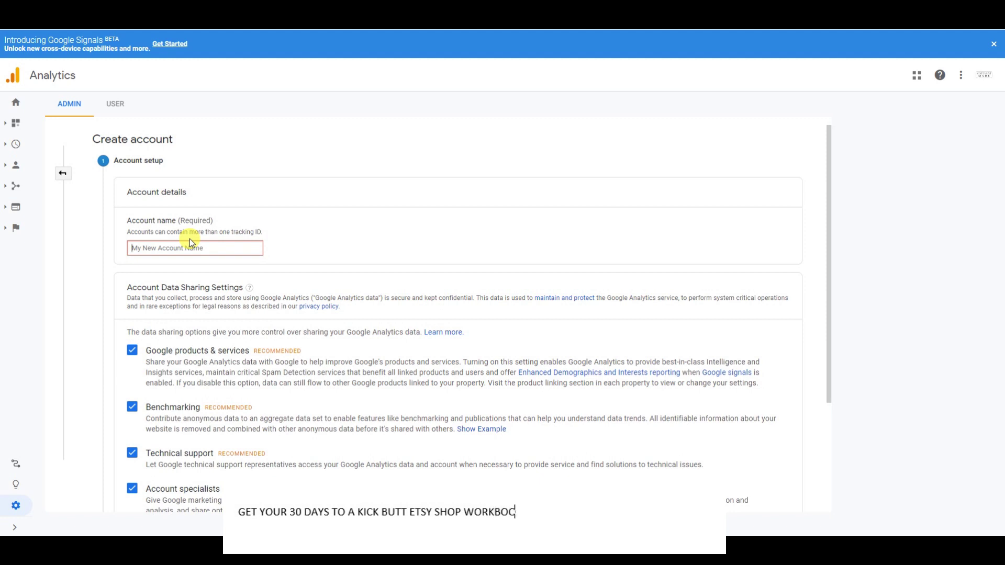
text(etsy shop)
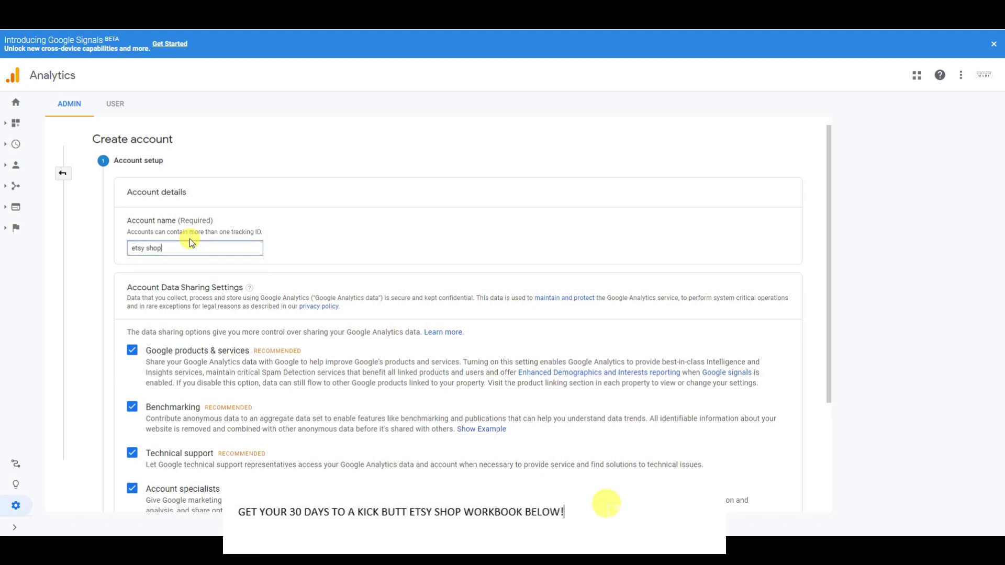
scroll(203, 270, down, 3)
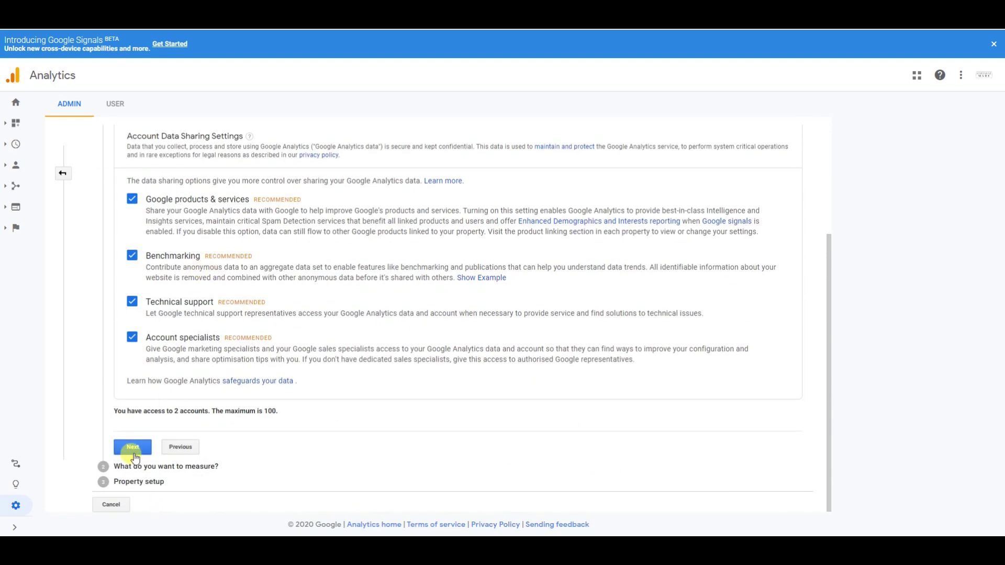
click(133, 448)
scroll(216, 276, up, 2)
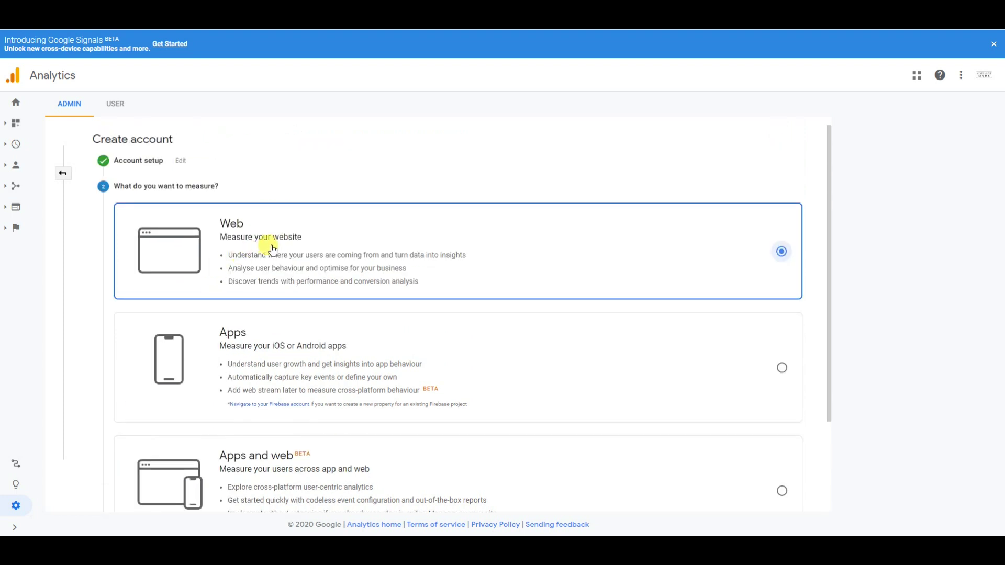
scroll(292, 258, down, 3)
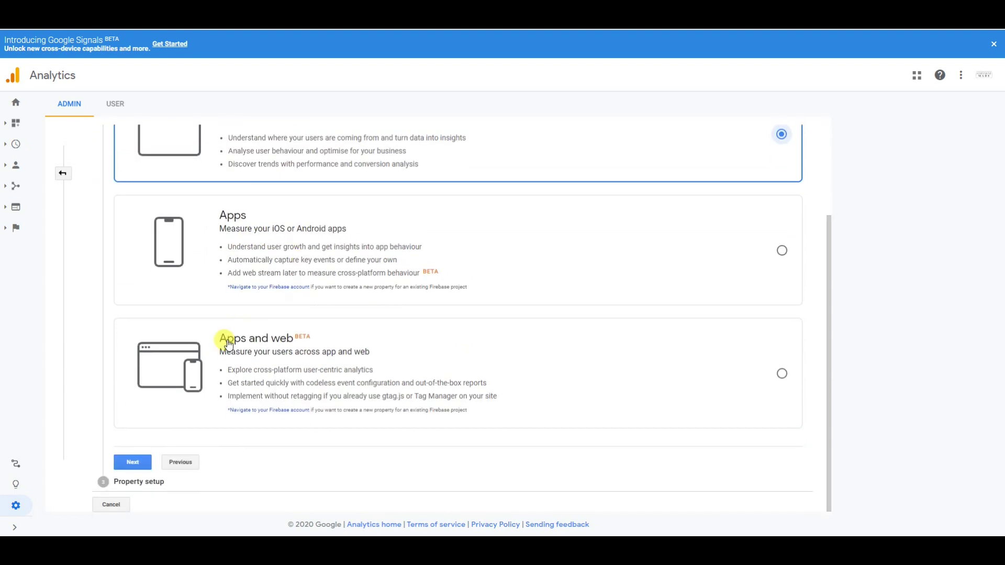
click(131, 461)
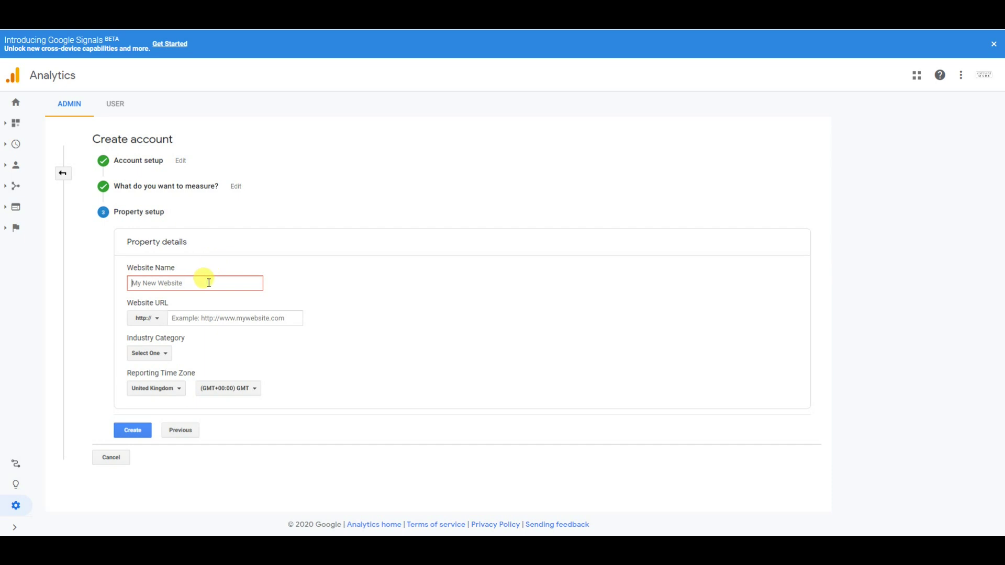
text(Etsy shop)
click(215, 315)
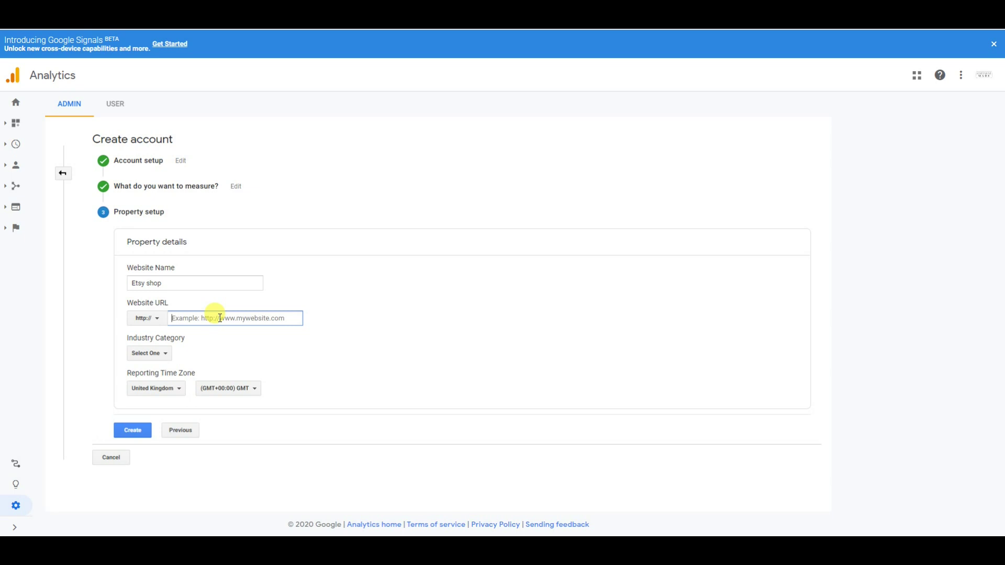
text(www.yourshopname.etsy.com)
mouse_move(236, 318)
mouse_down()
mouse_move(184, 317)
mouse_move(236, 319)
mouse_up()
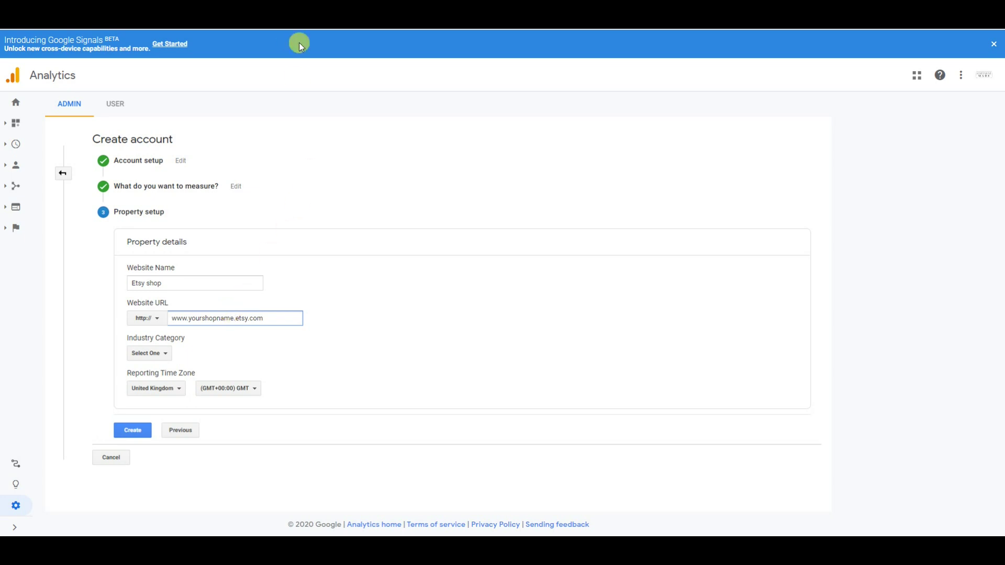
Set the industry category to Shopping.
click(166, 360)
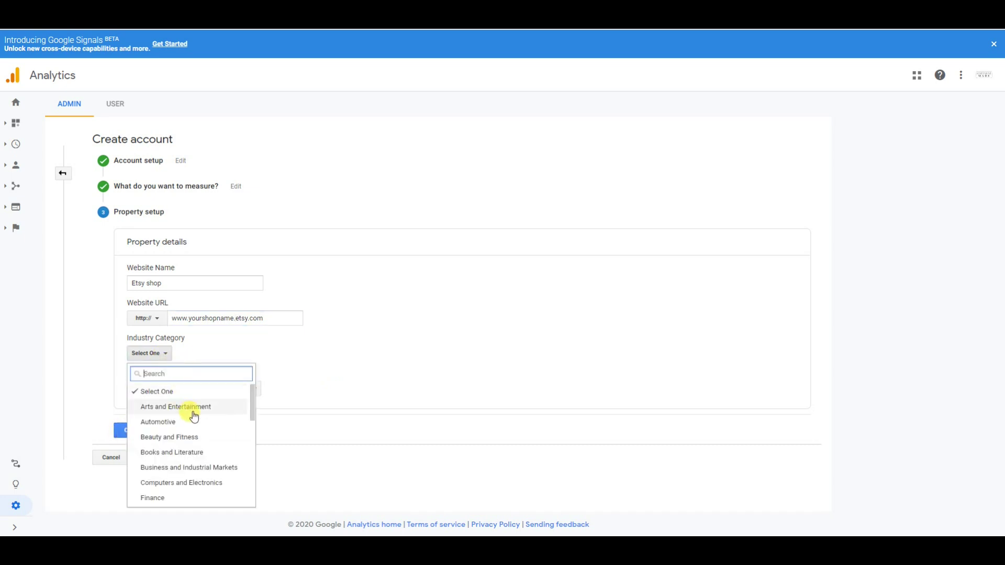
scroll(196, 416, down, 1)
scroll(199, 419, down, 5)
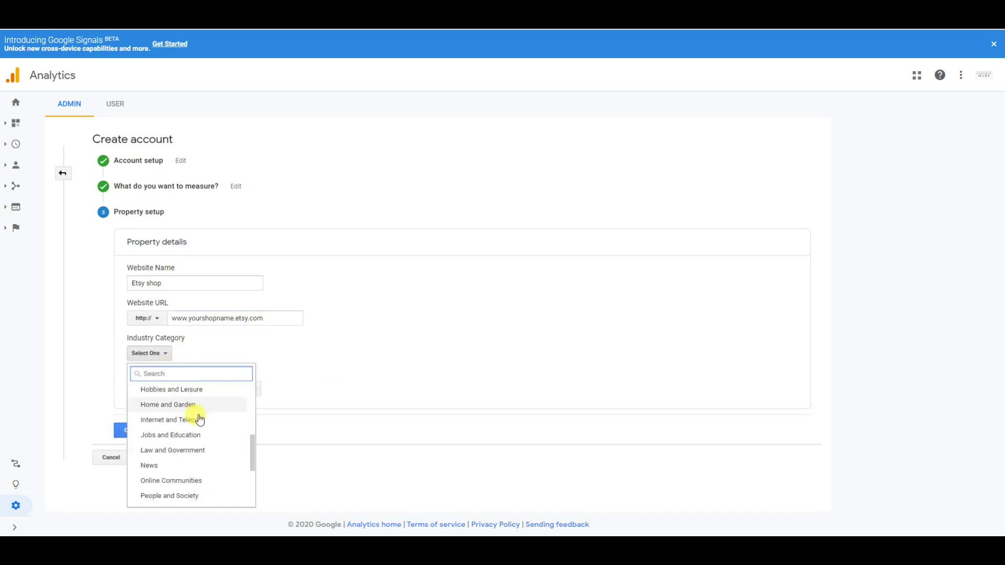
scroll(204, 429, down, 4)
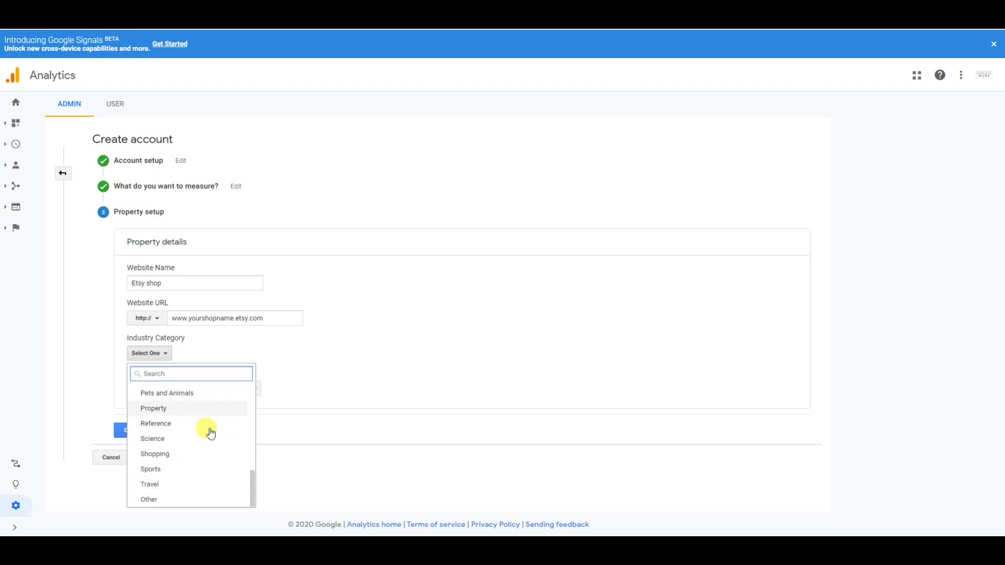
click(188, 455)
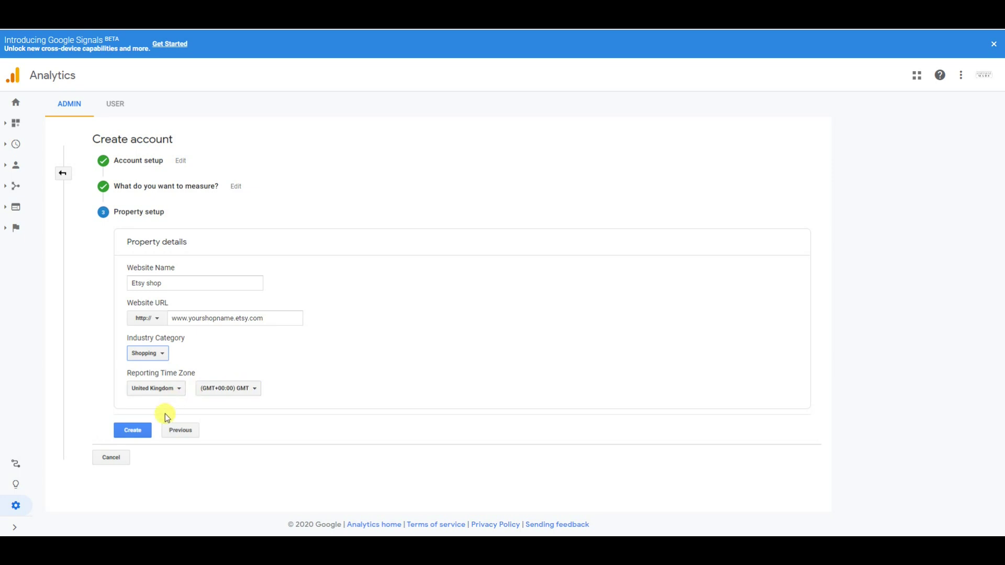
Create the account, accepting the Data Processing and Controller-Controller Data Protection Terms.
click(133, 431)
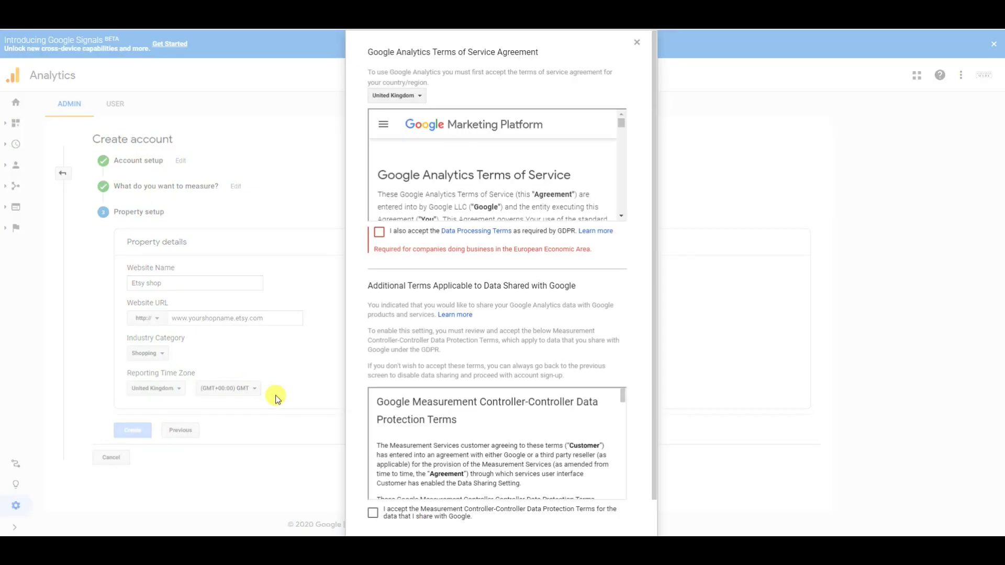
click(380, 233)
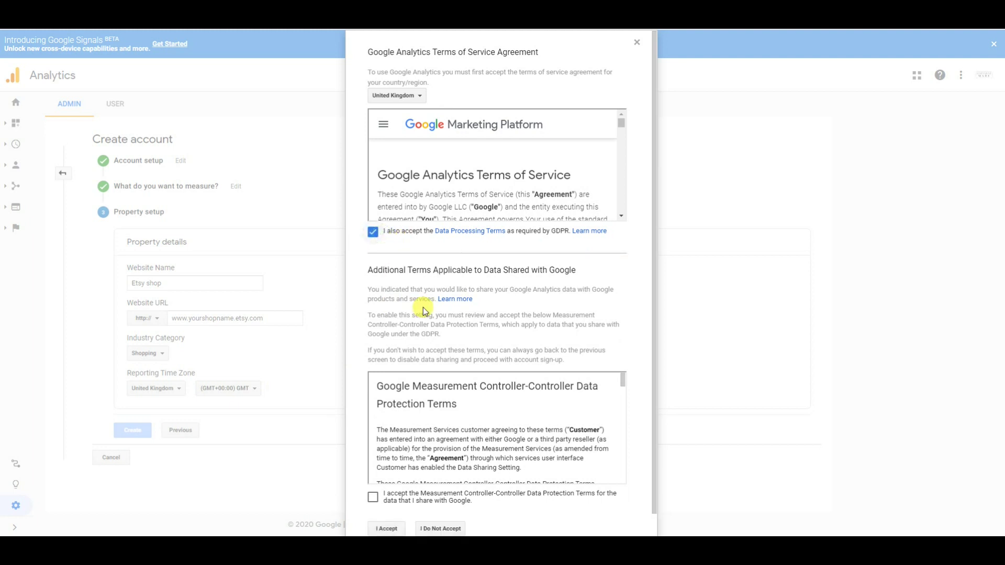
scroll(393, 366, down, 1)
click(373, 474)
click(387, 504)
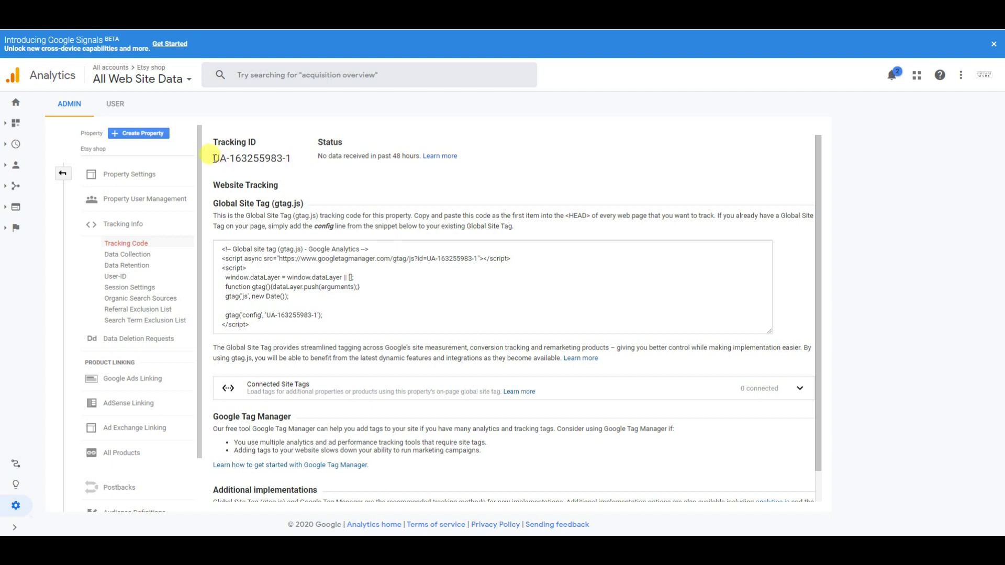
Copy the new property's tracking ID.
drag(211, 158, 290, 160)
right_click(280, 161)
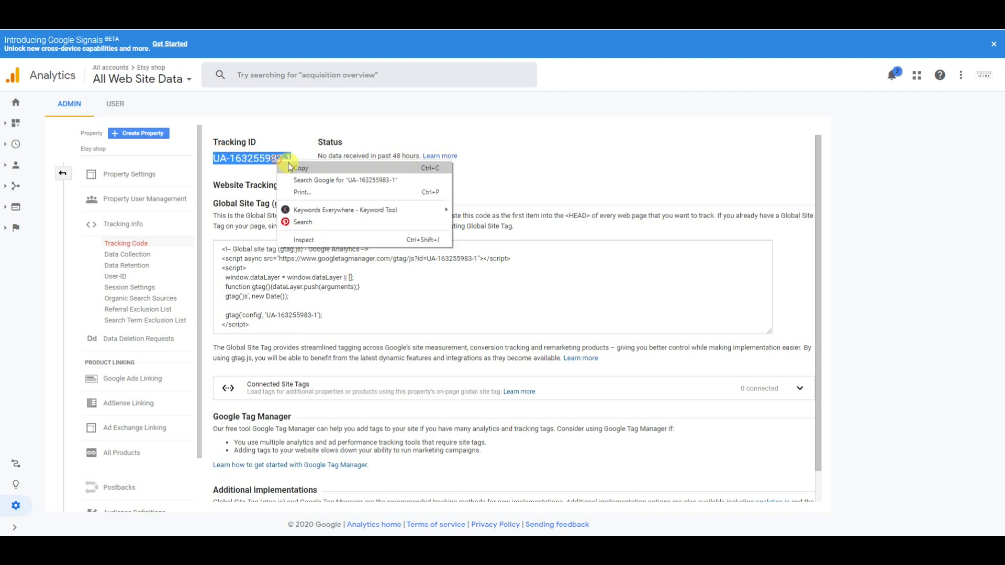
click(295, 167)
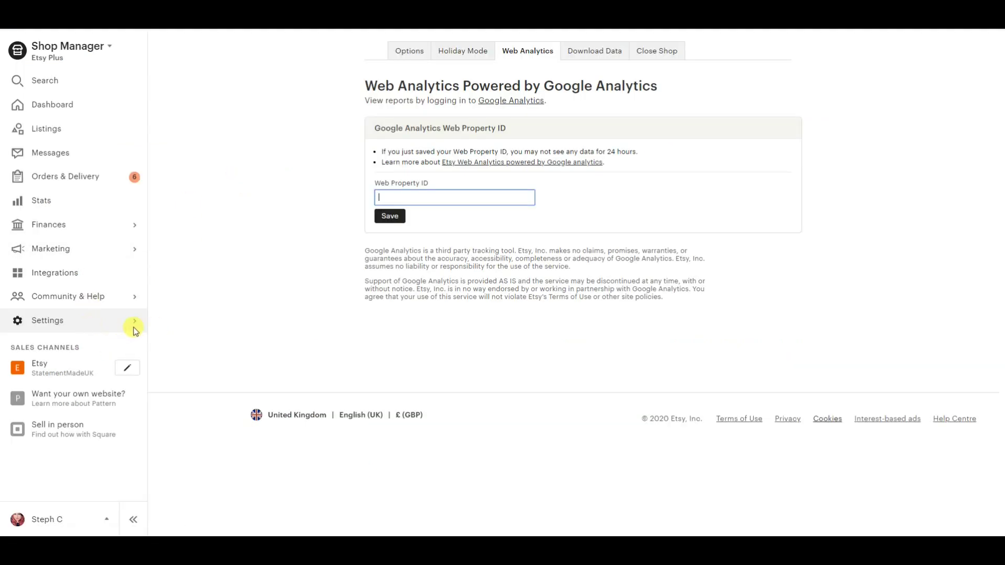
Paste the tracking ID into Etsy's Web Analytics Web Property ID field and compare with Analytics.
click(90, 325)
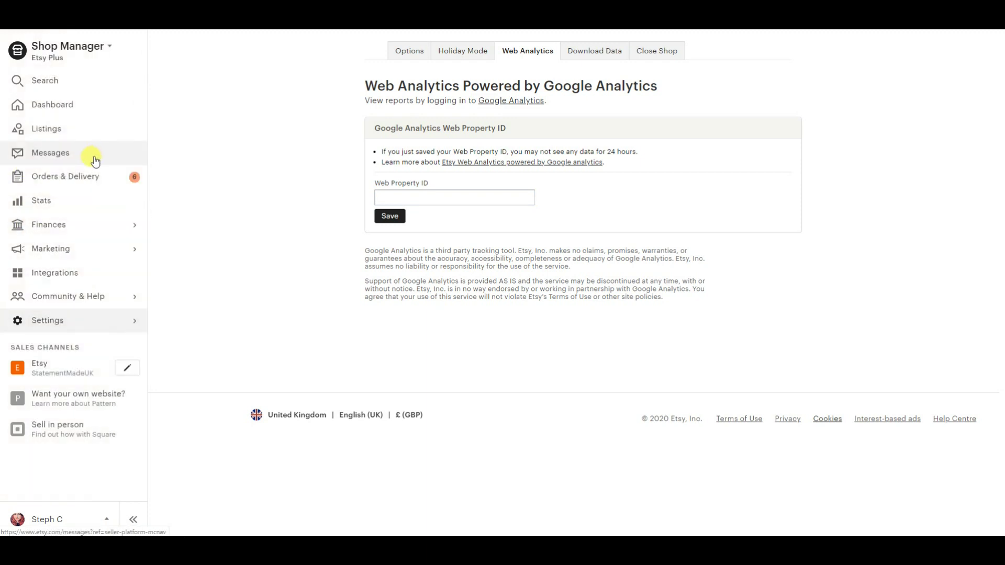
click(62, 328)
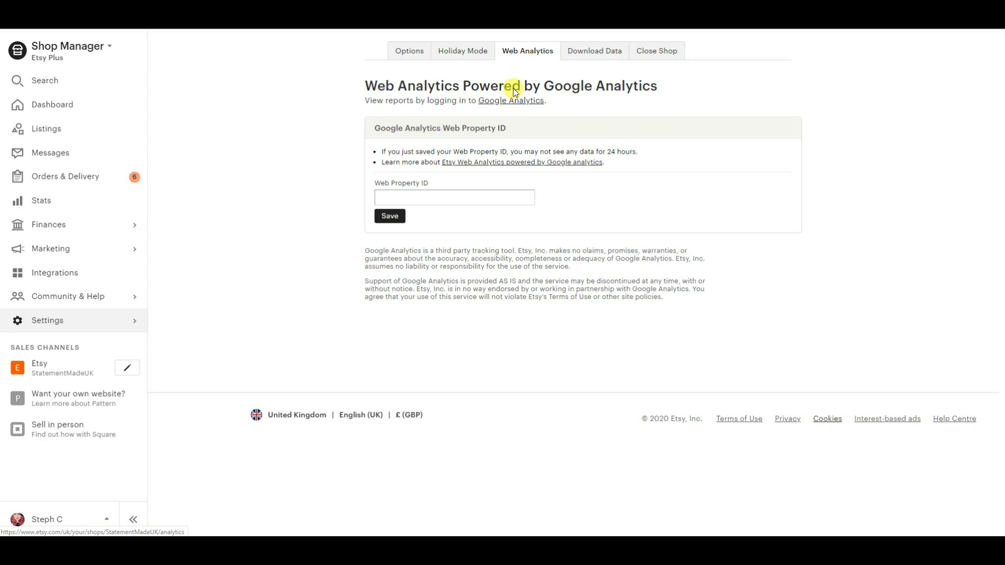
click(477, 192)
key(ctrl+v)
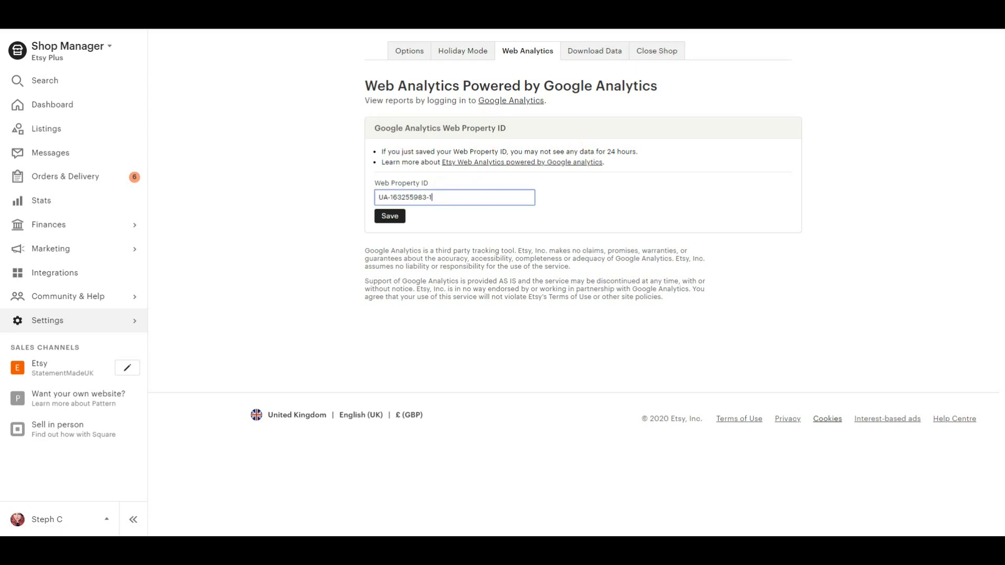
key(ctrl+Tab)
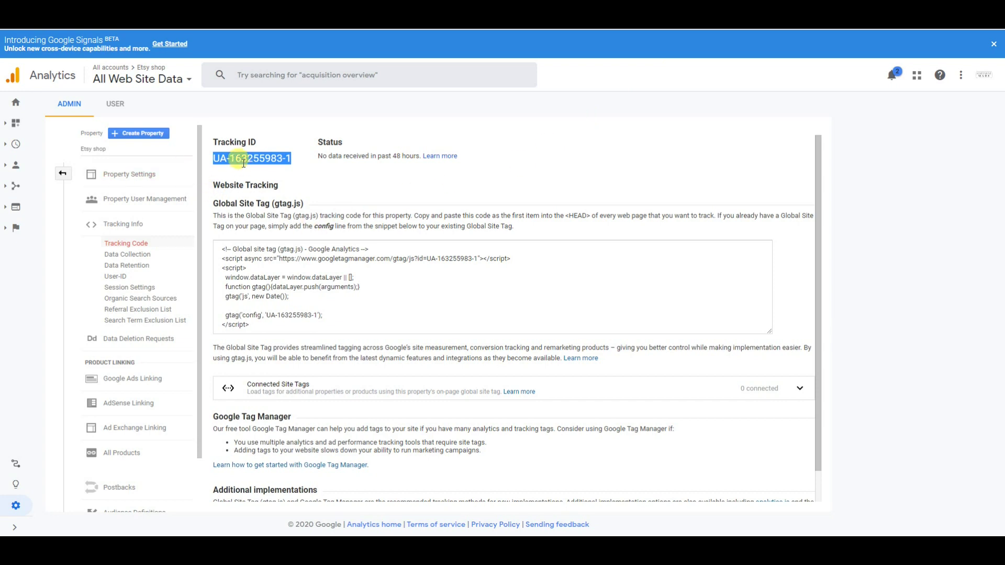
key(ctrl+Tab)
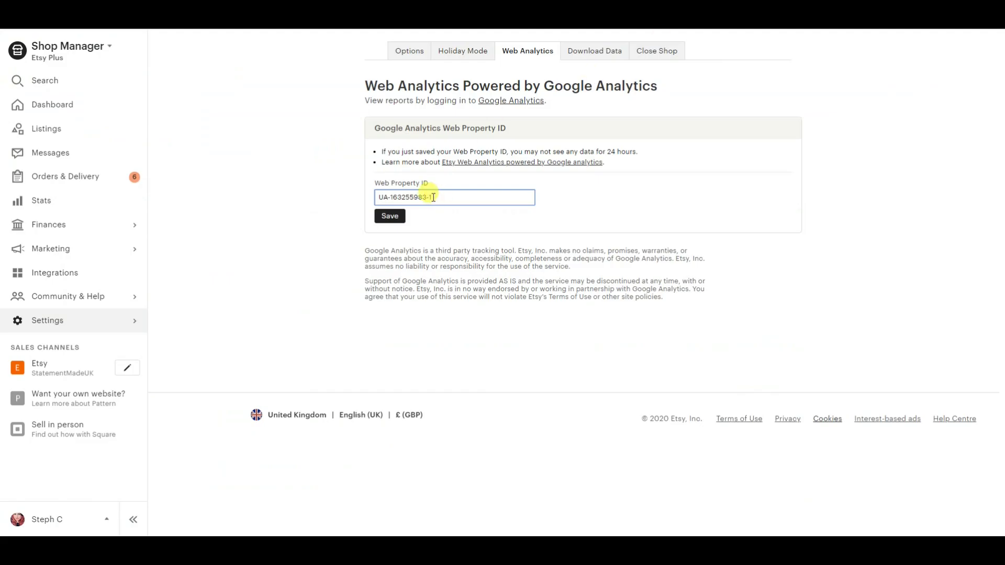
key(ctrl+Tab)
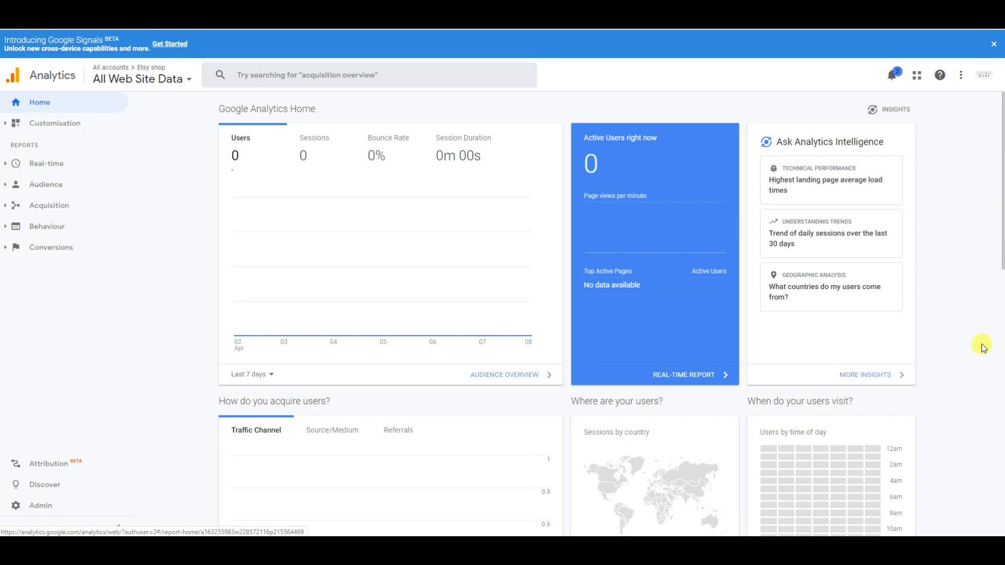
Scroll the Home dashboard and switch the user-acquisition card from Source/Medium to Referrals.
scroll(384, 434, down, 1)
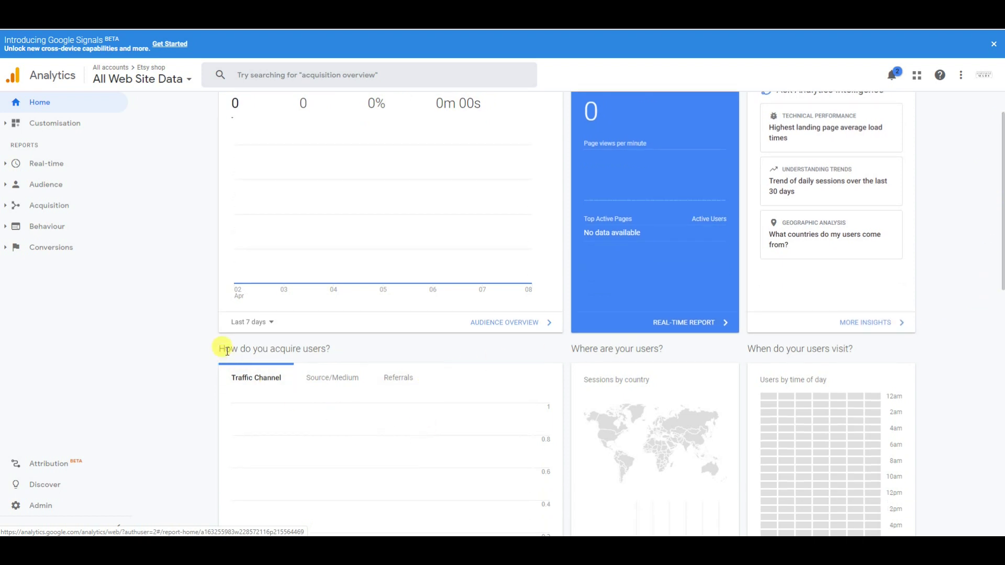
scroll(224, 347, up, 1)
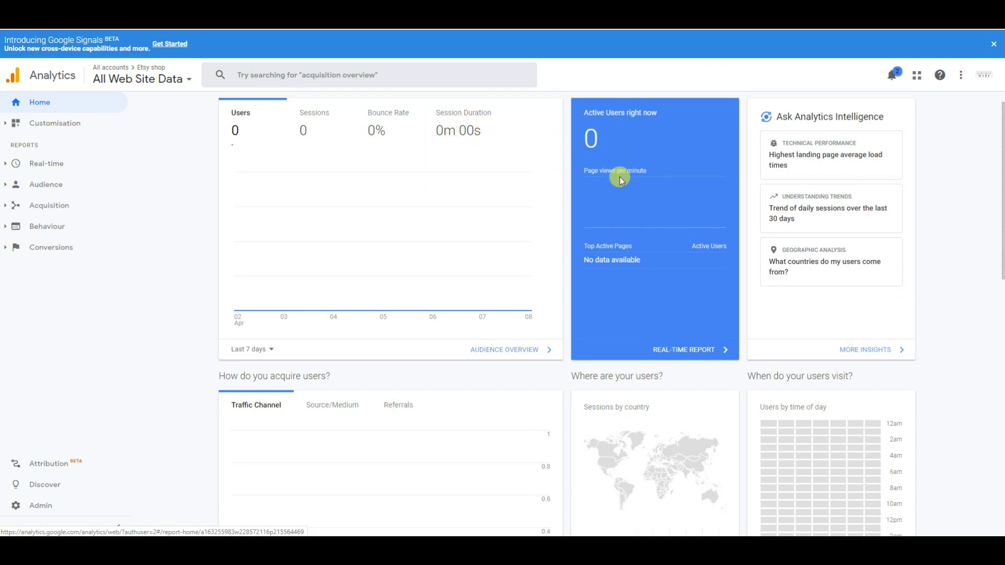
scroll(620, 177, down, 4)
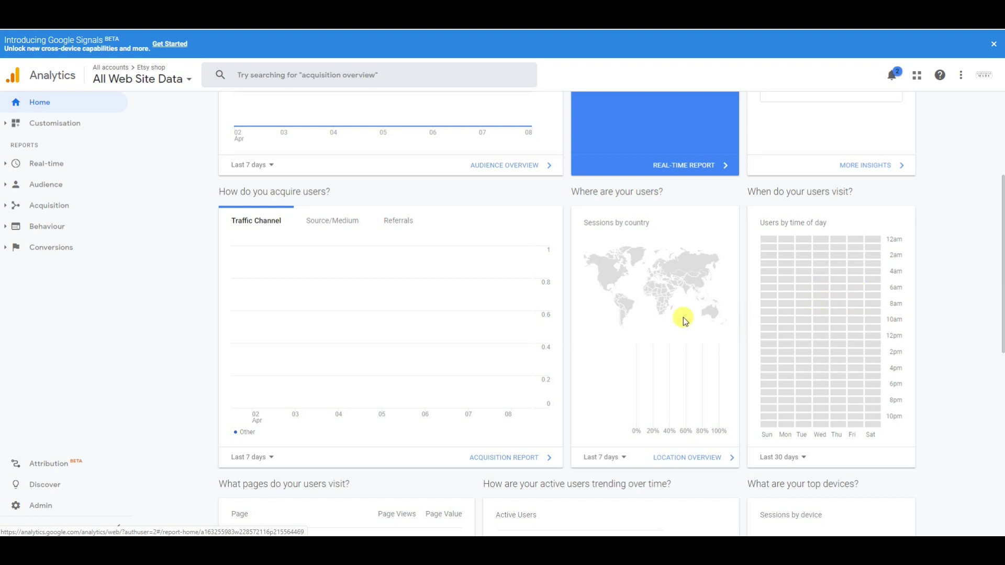
click(324, 222)
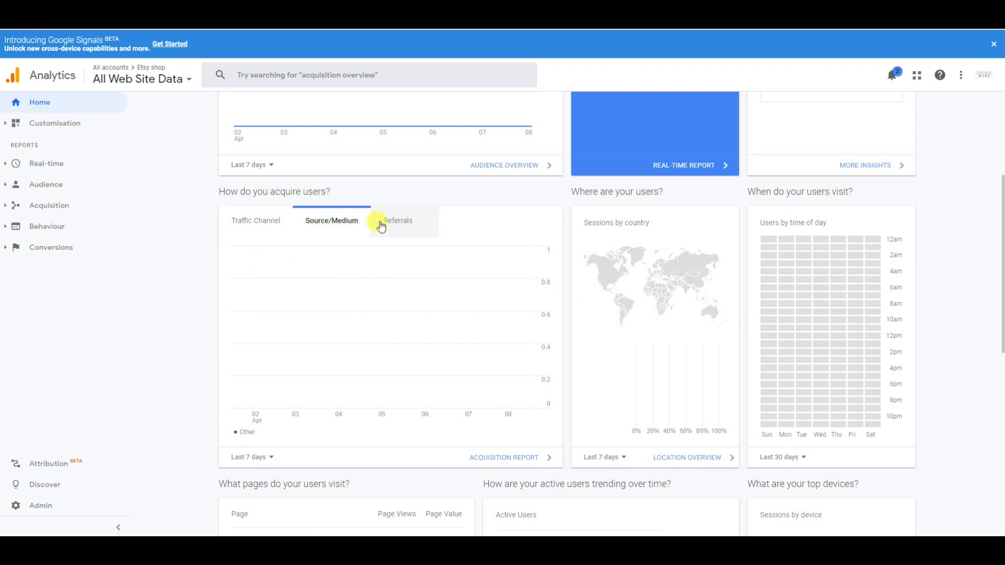
click(381, 225)
scroll(399, 233, down, 9)
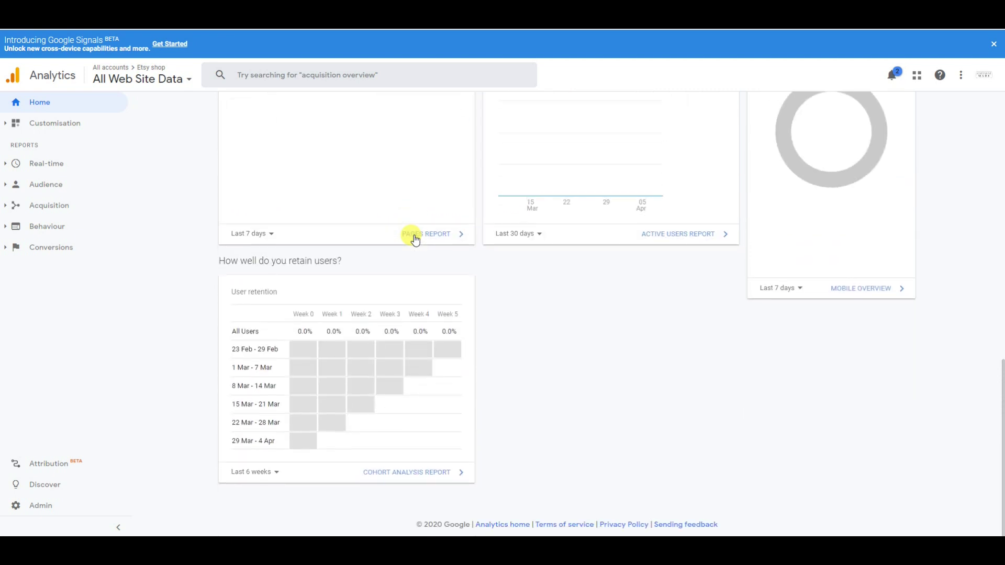
scroll(415, 239, up, 10)
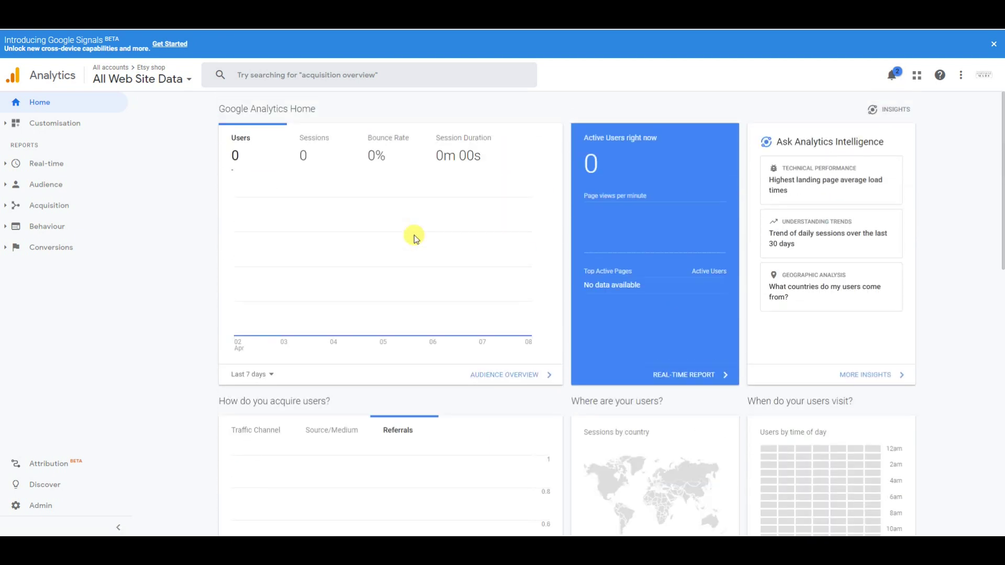